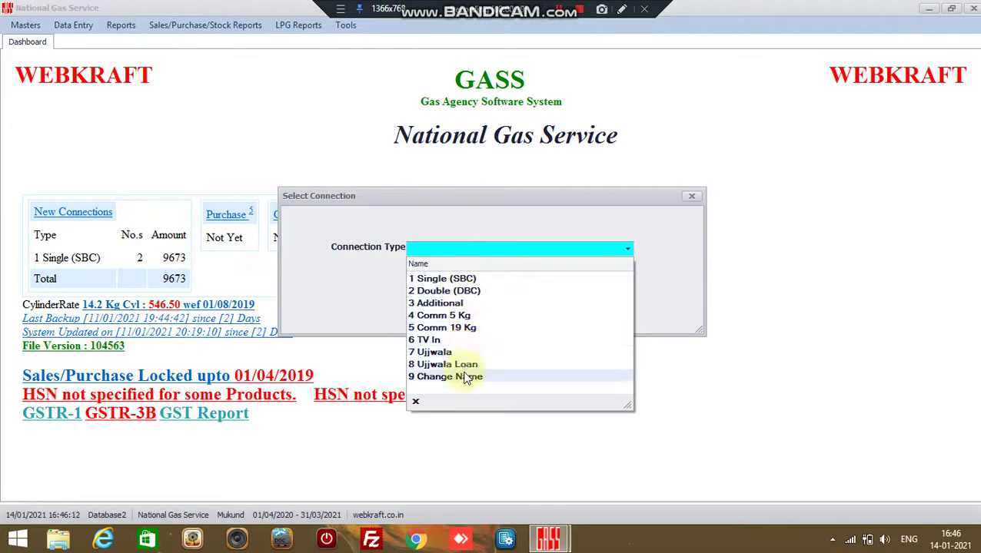
# Choose 1 Single (SBC) as the connection type and confirm it.
pyautogui.click(461, 282)
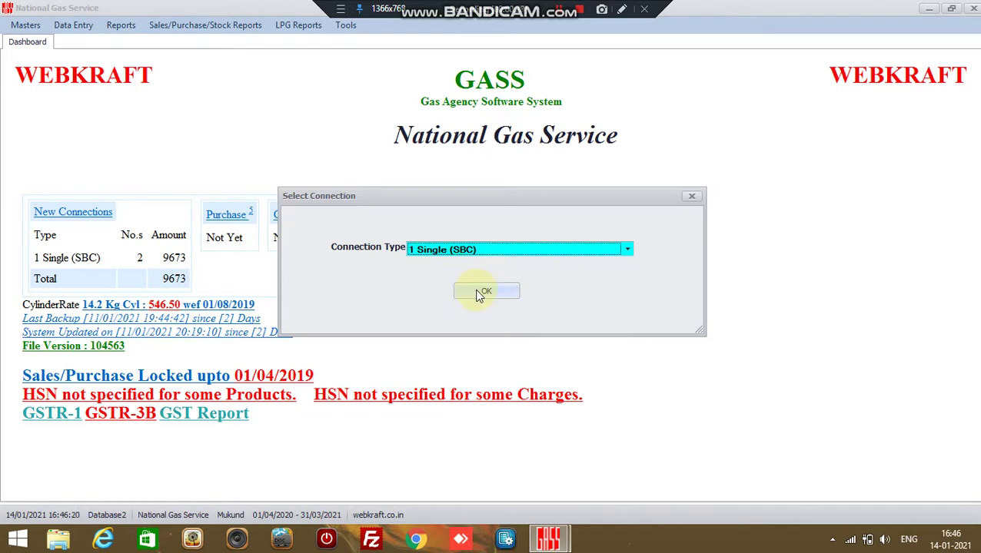
pyautogui.click(478, 293)
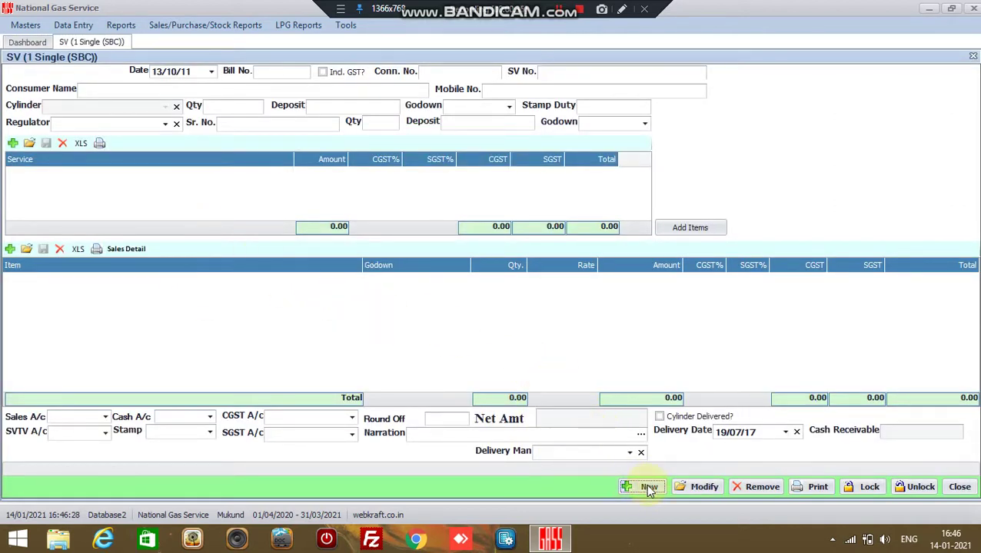
# Start a new voucher for bill 481 and enter its connection number and SV number.
pyautogui.click(648, 487)
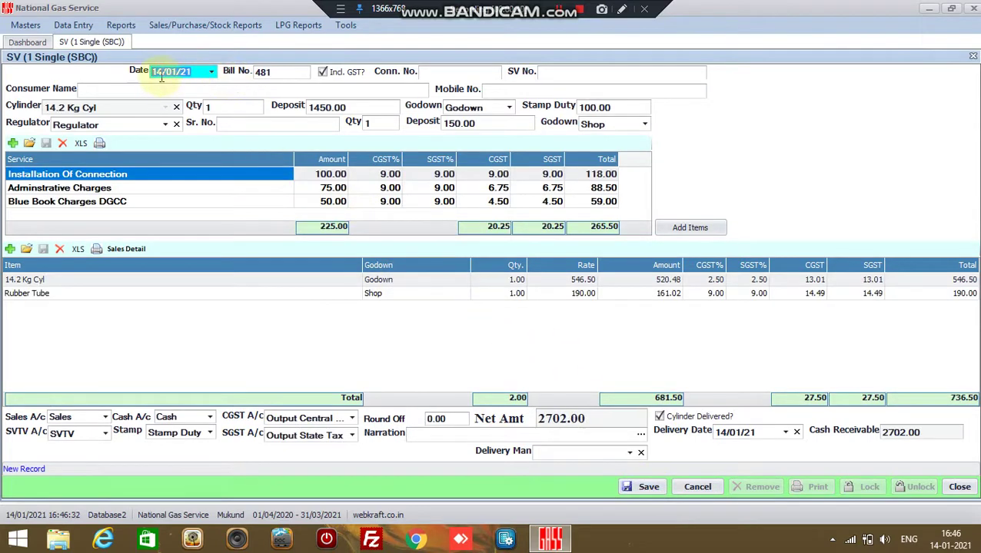
pyautogui.click(289, 71)
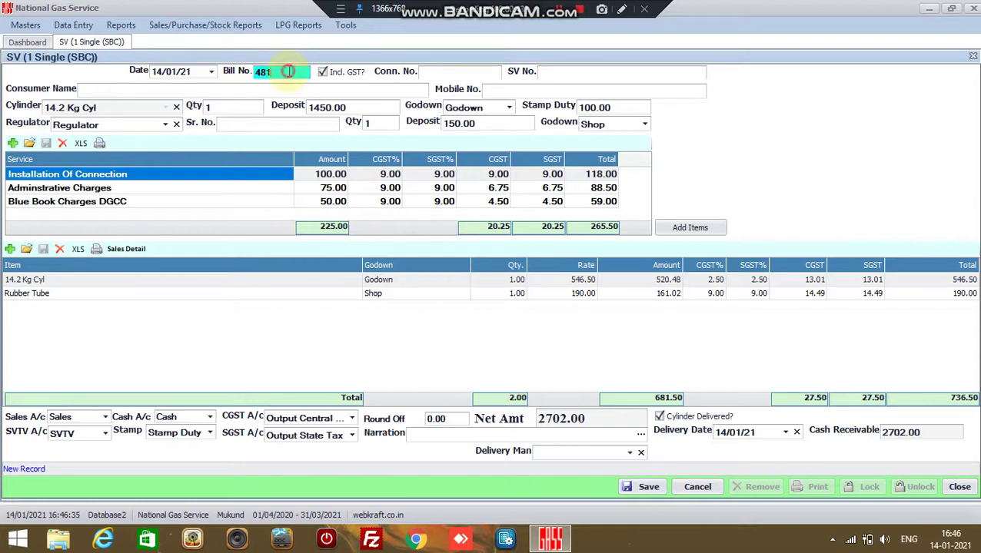
pyautogui.click(443, 70)
pyautogui.write('2345678')
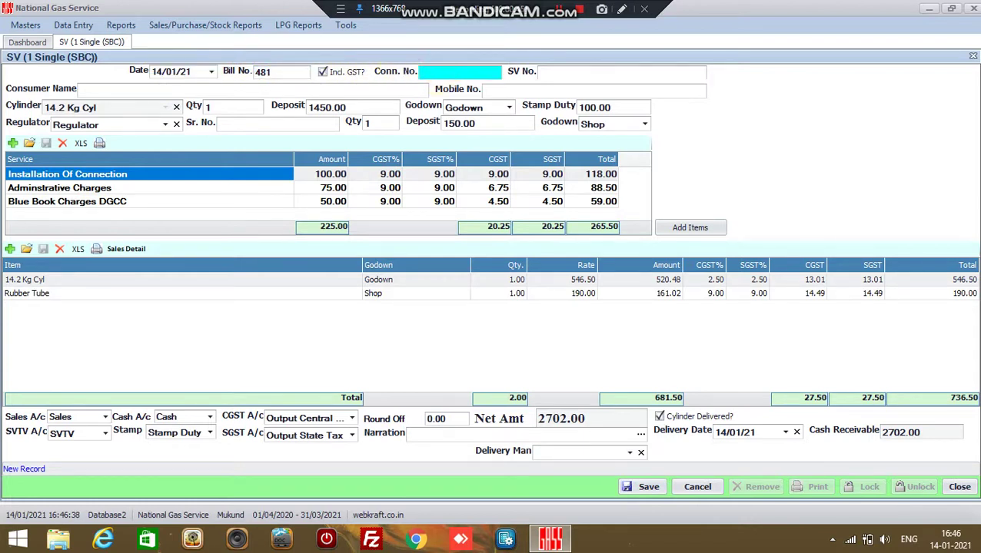
pyautogui.click(587, 71)
pyautogui.write('09986542')
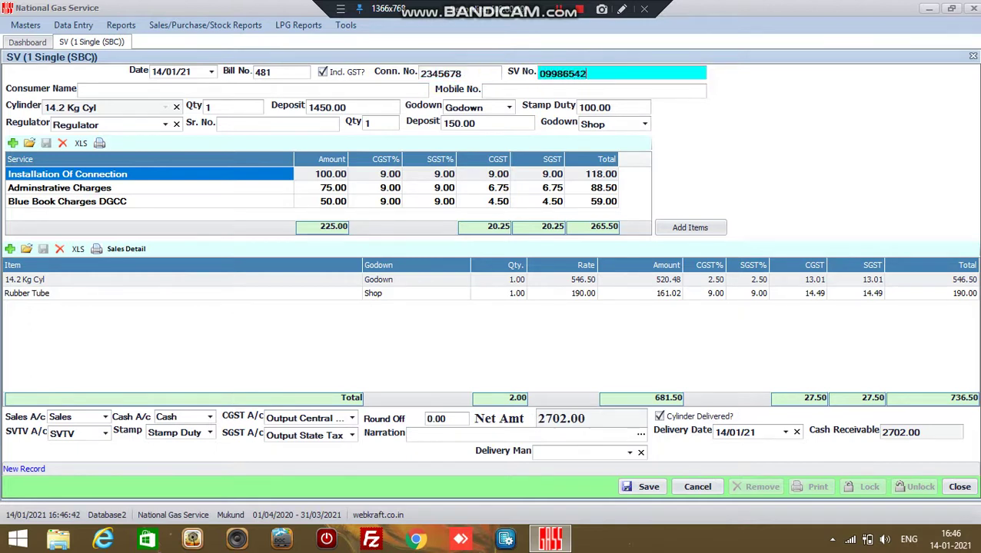
# Enter the consumer's name and mobile number on the voucher.
pyautogui.click(108, 90)
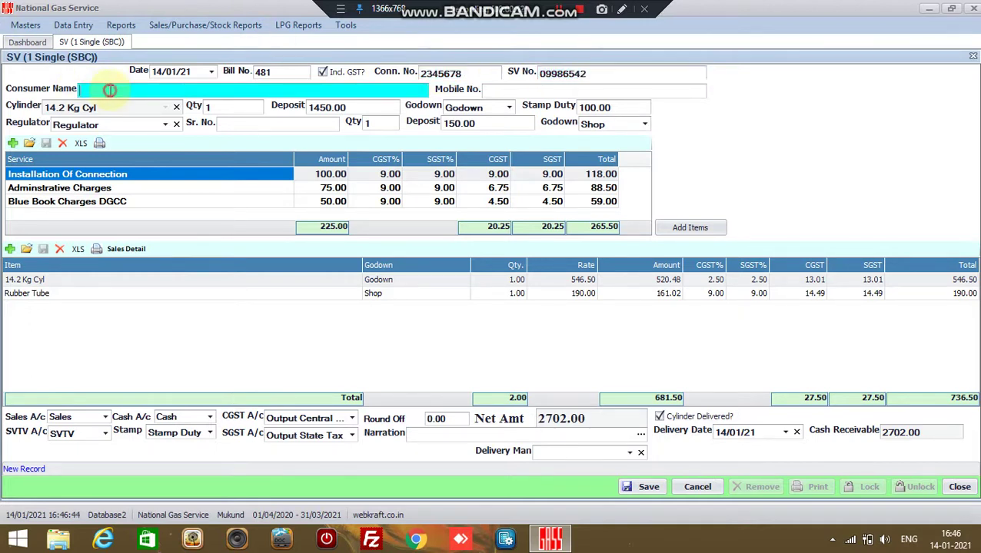
pyautogui.write('Wqertasdfgzxcvb')
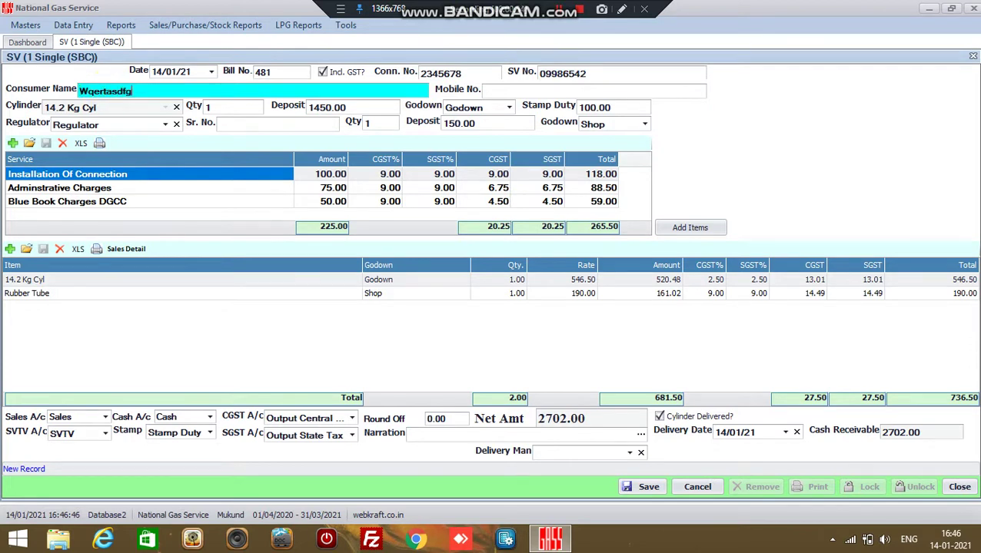
pyautogui.click(498, 90)
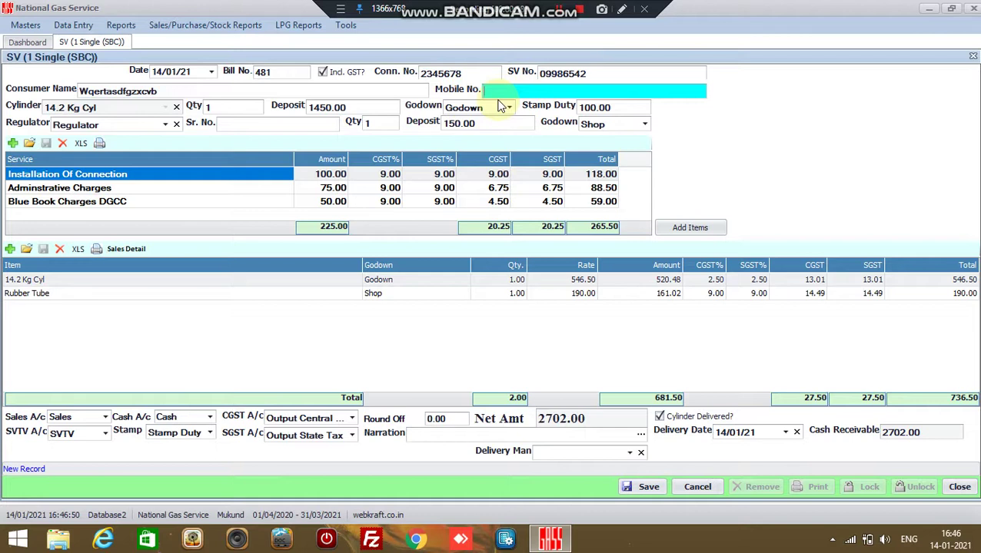
pyautogui.write('9999999999')
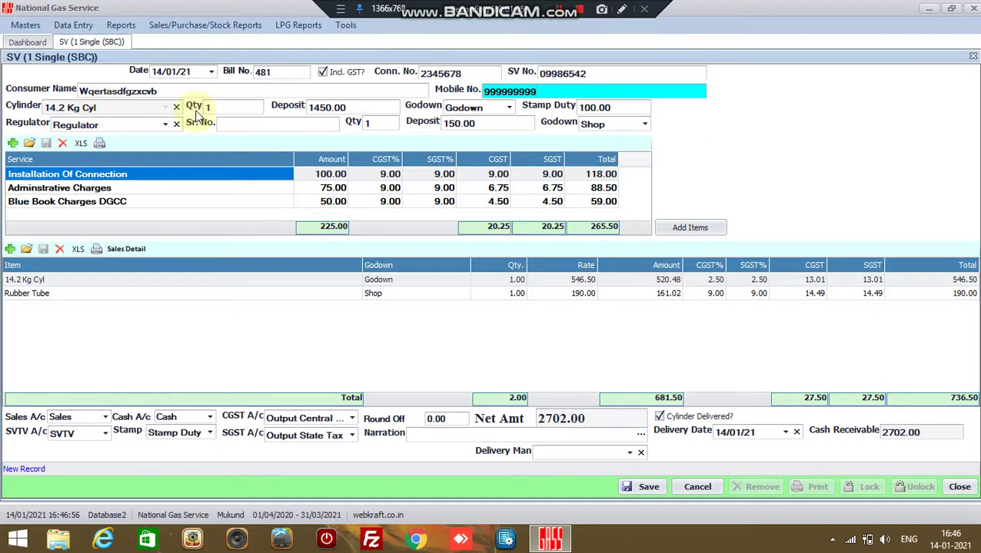
pyautogui.click(223, 107)
# Change the stamp duty from 100.00 to 0.00, bringing the net amount to 2602.00.
pyautogui.click(358, 106)
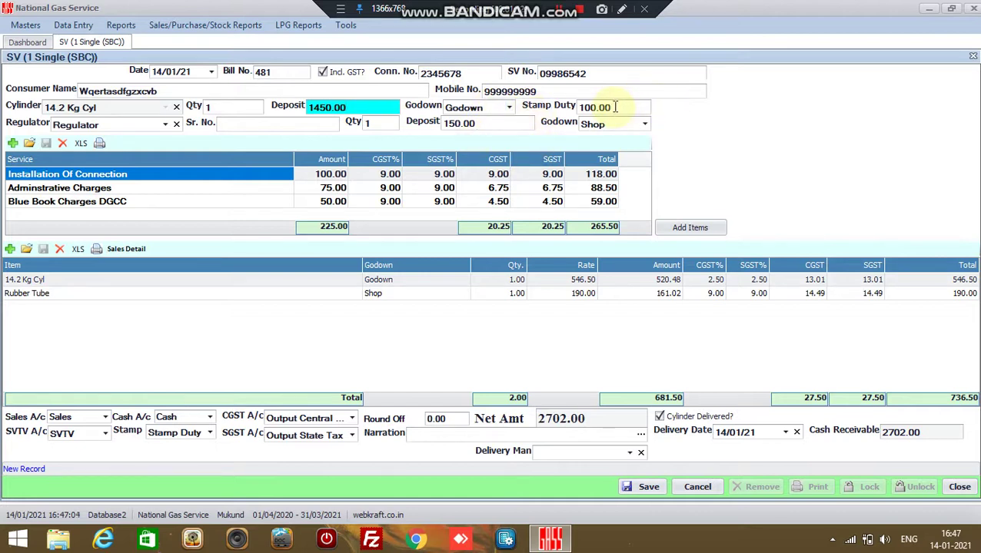
pyautogui.click(615, 106)
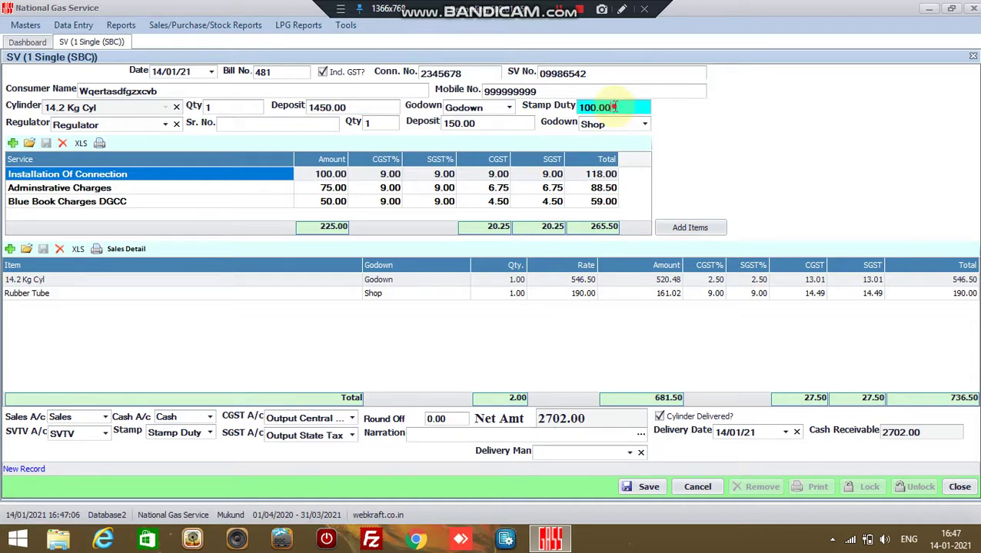
pyautogui.moveTo(615, 107); pyautogui.dragTo(575, 108)
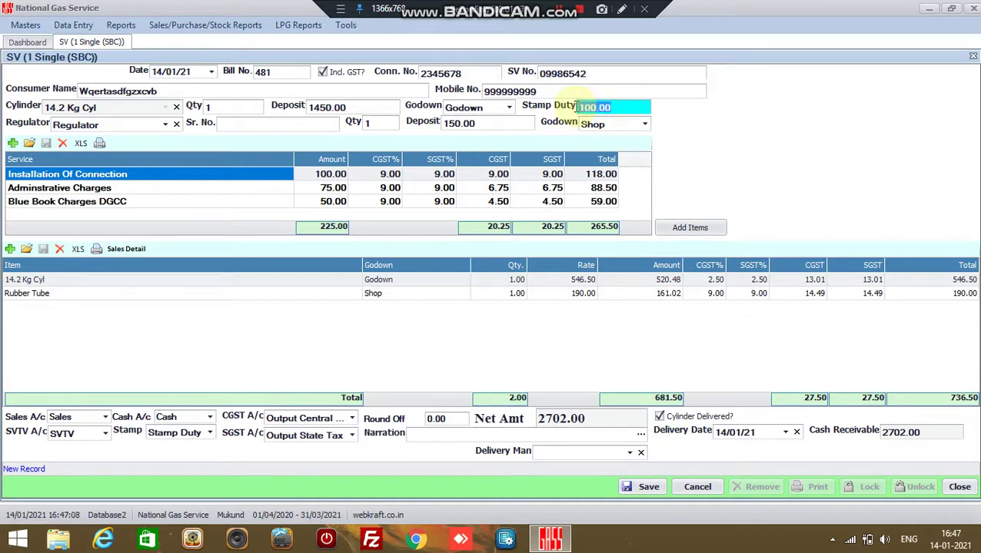
pyautogui.write('0')
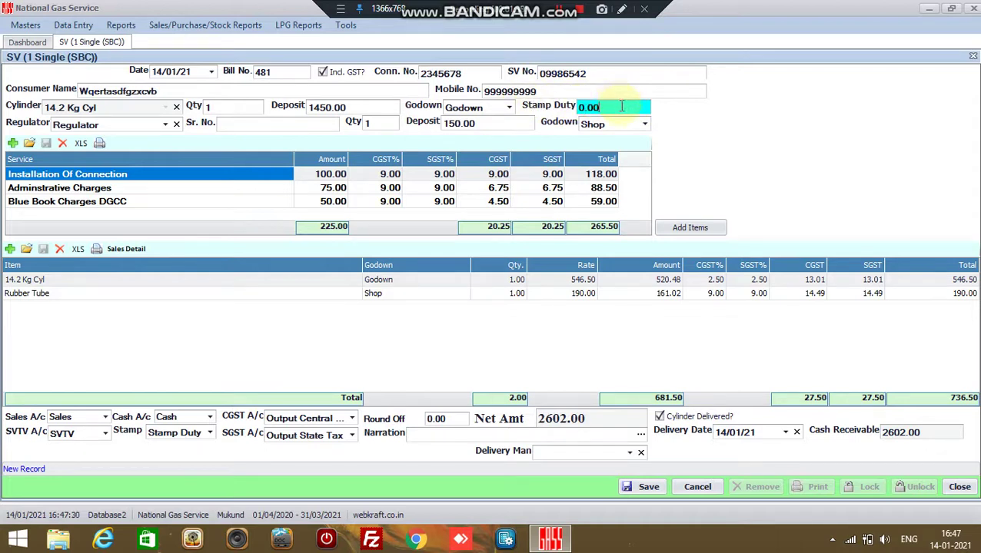
pyautogui.moveTo(622, 107); pyautogui.dragTo(538, 107)
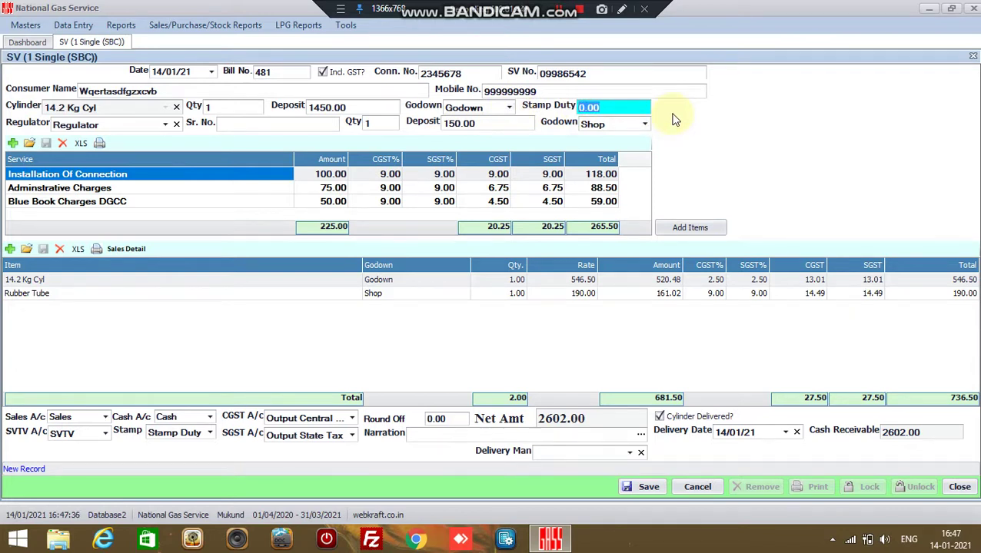
# Select Regulator with serial number Rj345678, keeping quantity 1 and deposit 150.00.
pyautogui.click(137, 127)
pyautogui.click(148, 154)
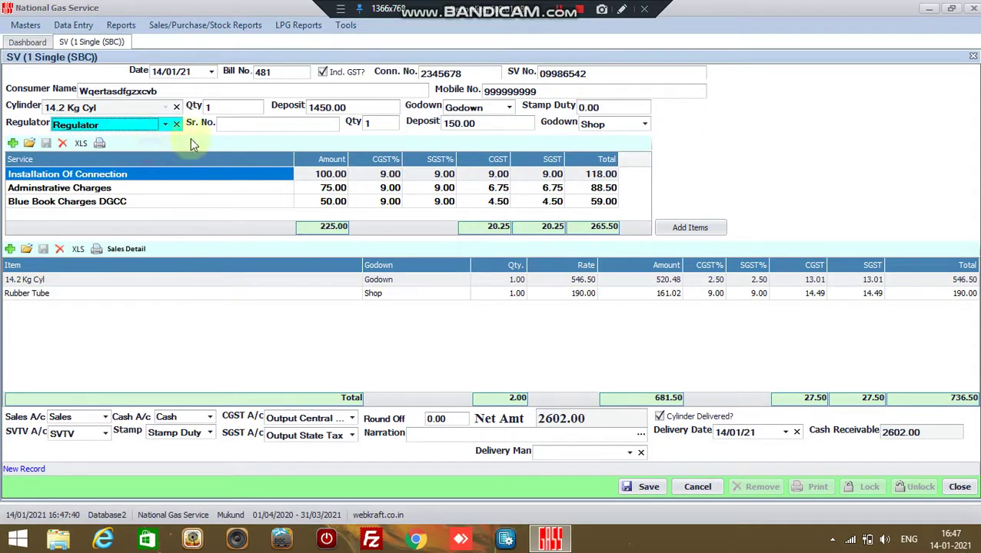
pyautogui.click(246, 121)
pyautogui.write('Rj345678')
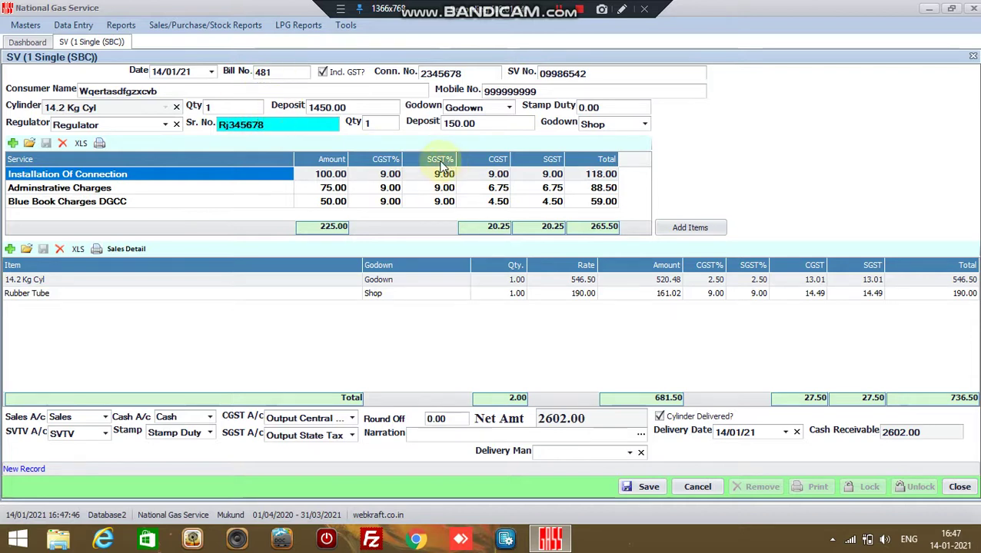
pyautogui.click(390, 121)
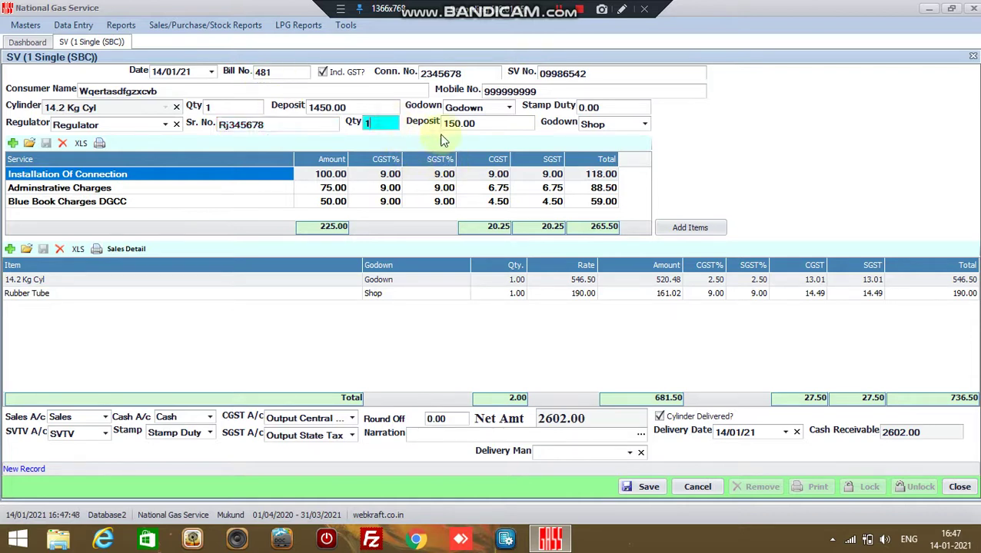
pyautogui.click(487, 126)
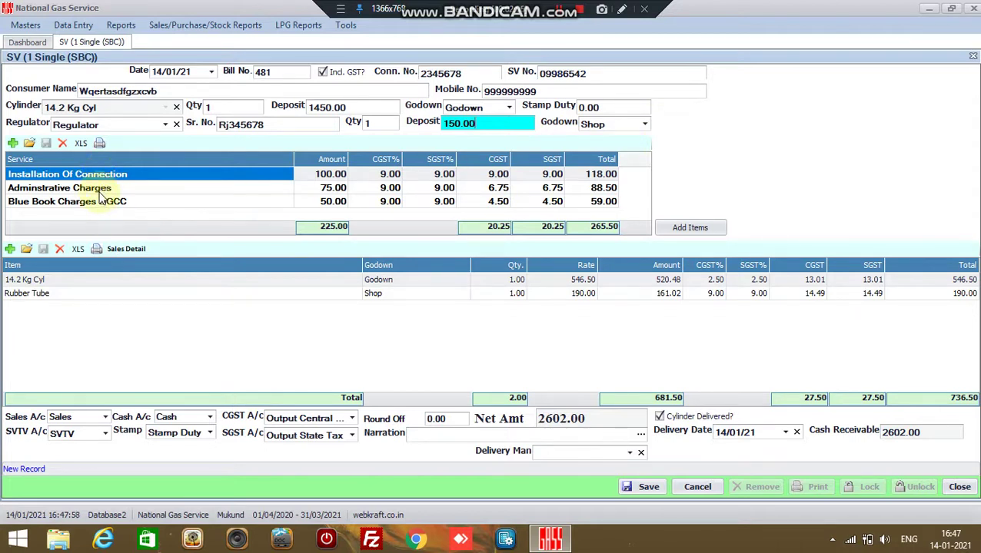
# Delete the Adminstrative Charges service row, dropping the net amount to 2513.50.
pyautogui.click(100, 202)
pyautogui.click(102, 190)
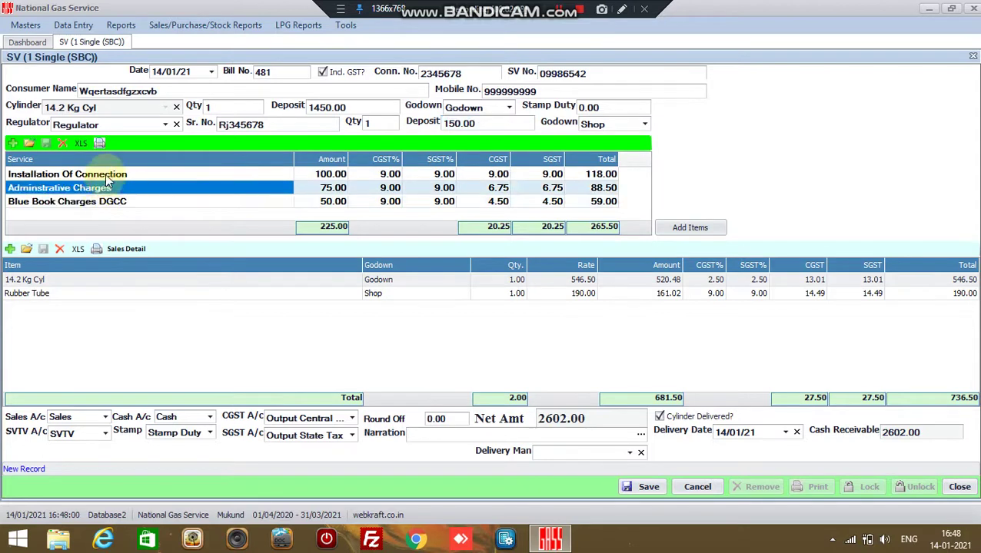
pyautogui.click(100, 174)
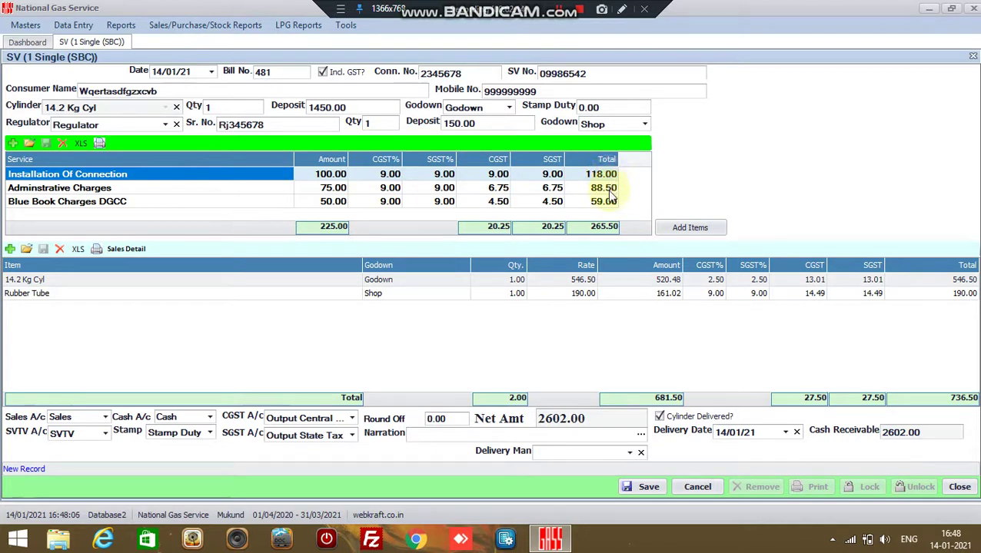
pyautogui.click(607, 204)
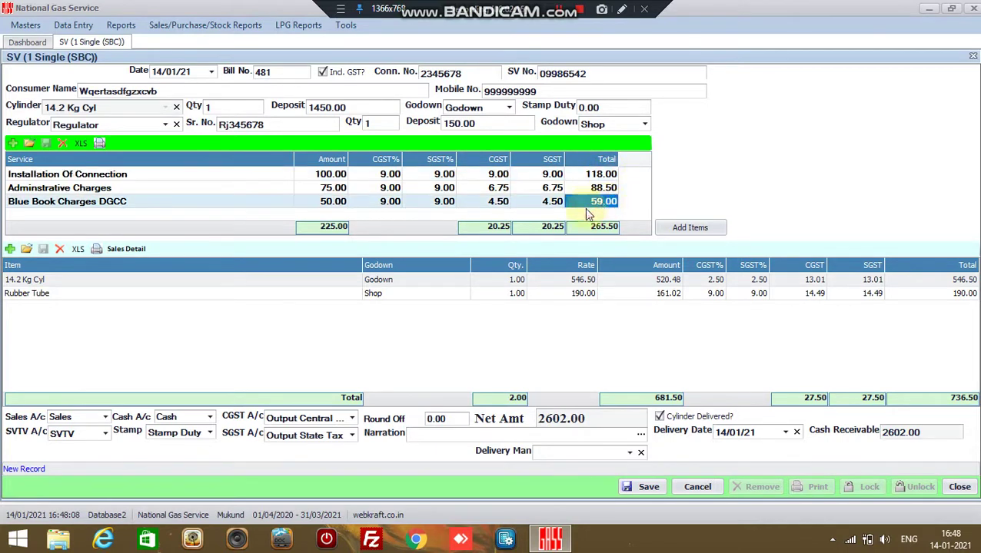
pyautogui.click(108, 189)
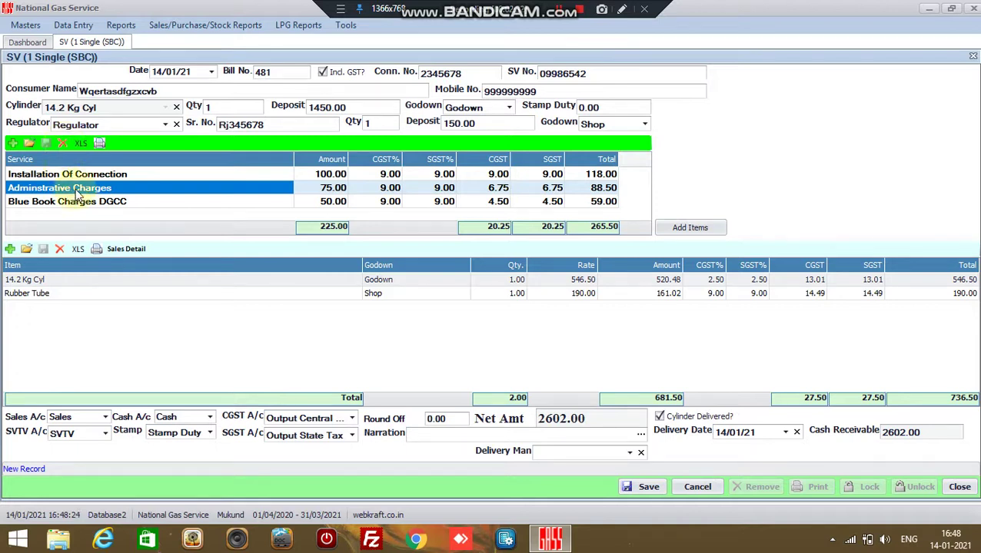
pyautogui.click(64, 145)
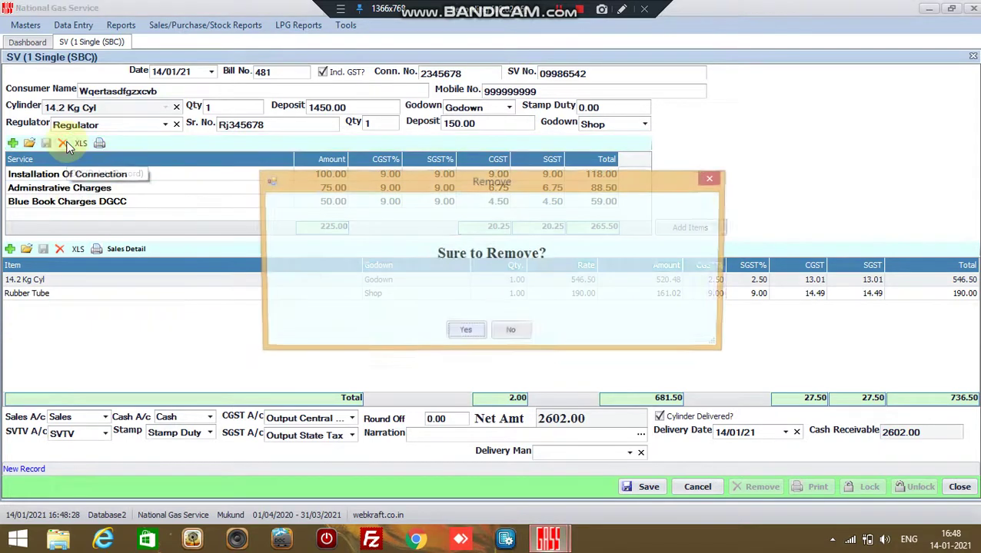
pyautogui.click(480, 332)
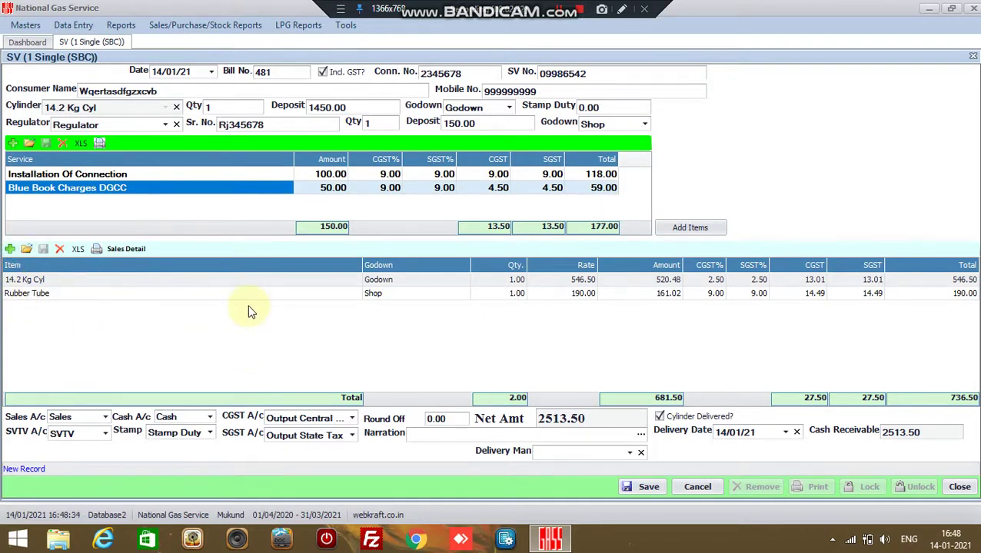
pyautogui.click(35, 280)
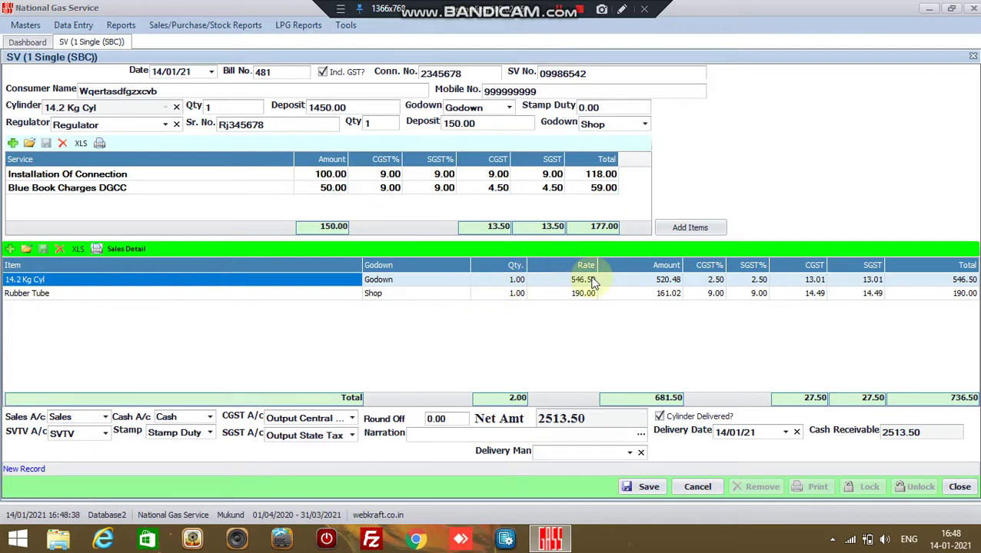
pyautogui.click(203, 296)
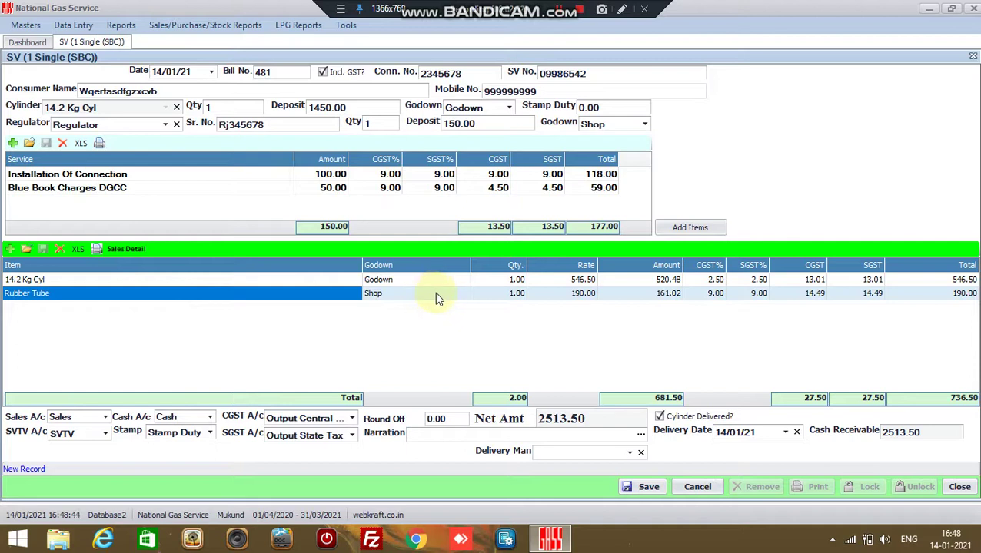
pyautogui.click(486, 294)
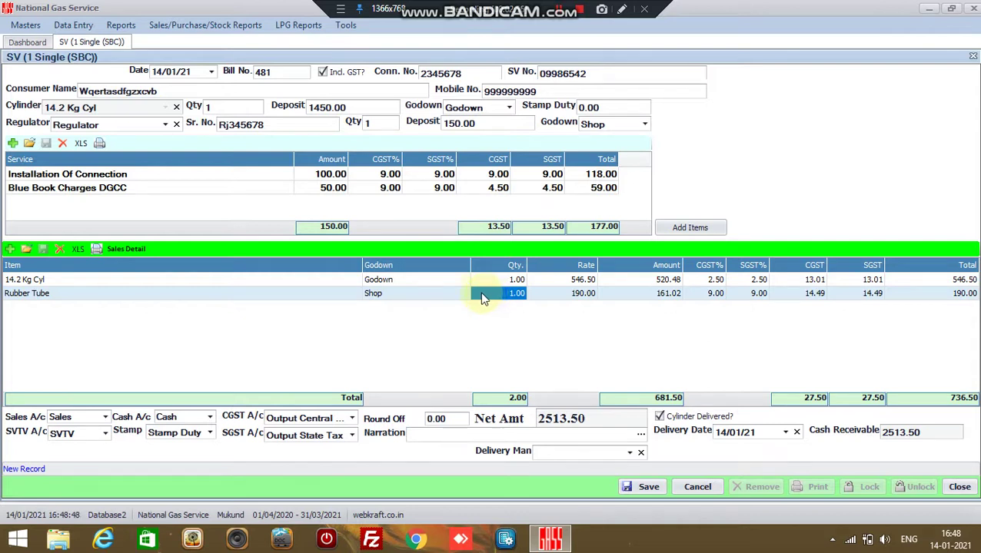
pyautogui.click(113, 235)
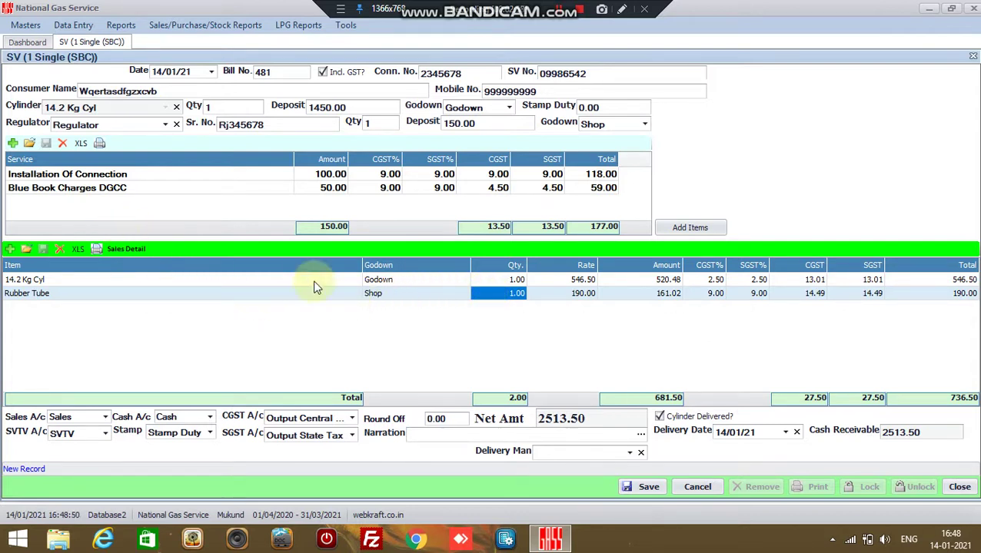
pyautogui.click(523, 298)
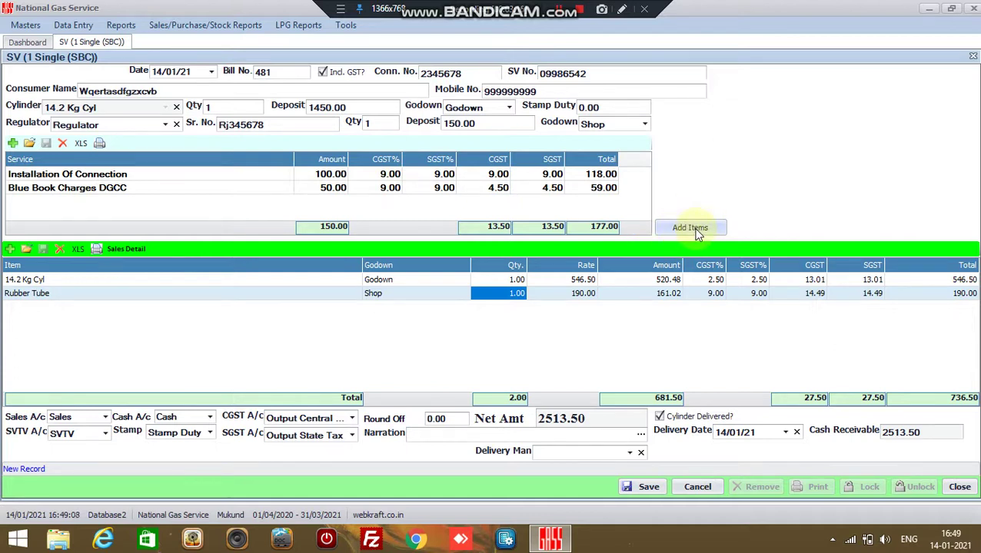
# Add Surya Hotplate, Lighter and Trolley as sale items, raising the net amount to 4836.50.
pyautogui.click(698, 229)
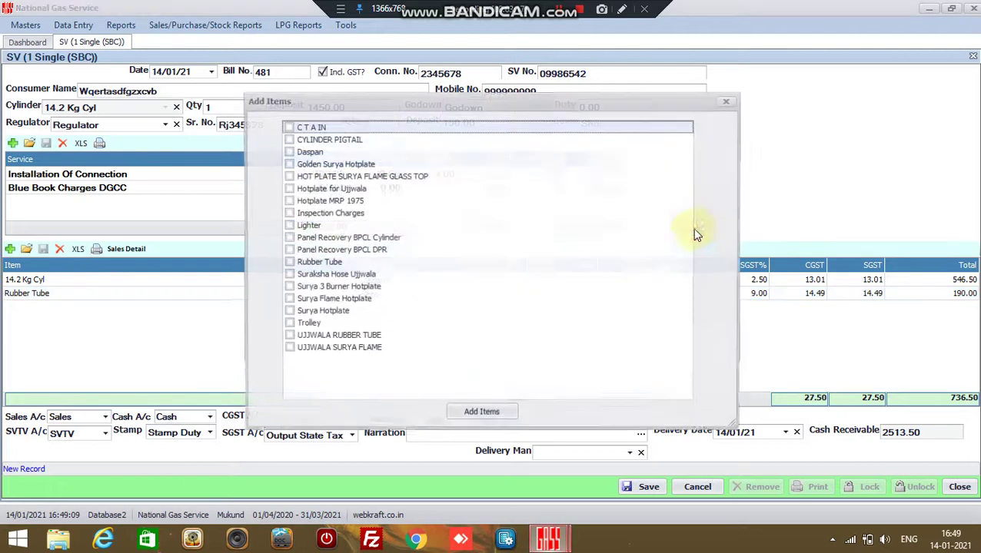
pyautogui.click(289, 312)
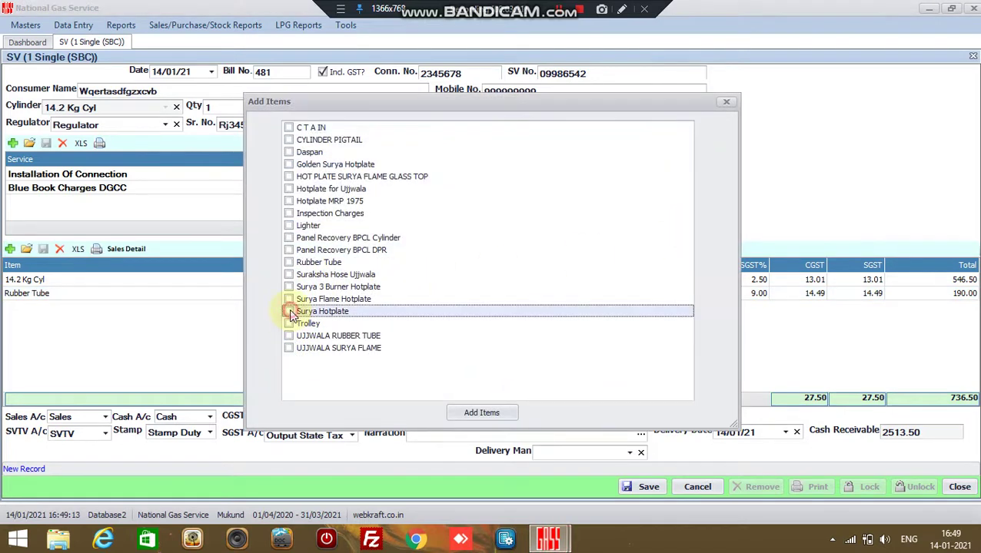
pyautogui.click(289, 225)
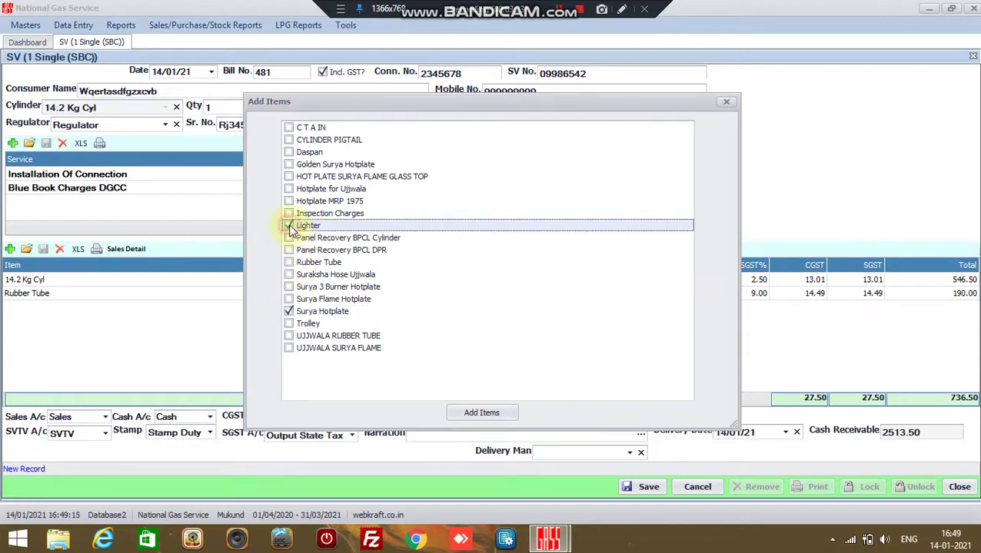
pyautogui.click(289, 324)
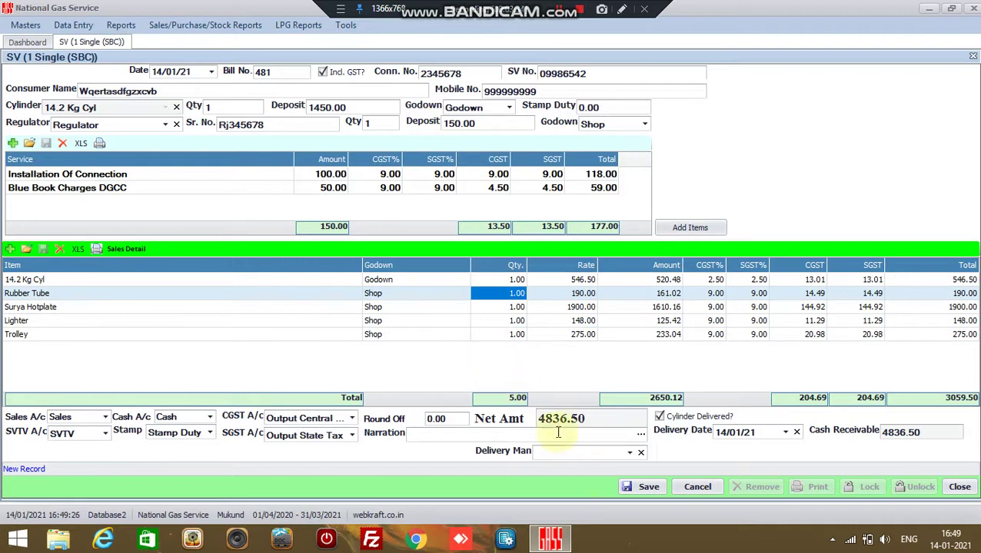
# Assign a delivery man to the 4836.50 voucher and request saving it.
pyautogui.click(615, 422)
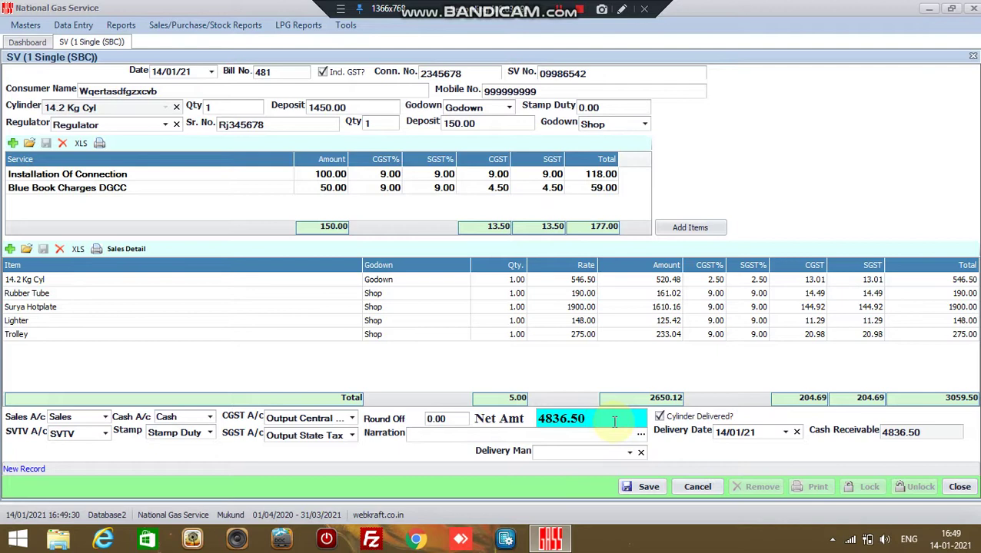
pyautogui.click(629, 453)
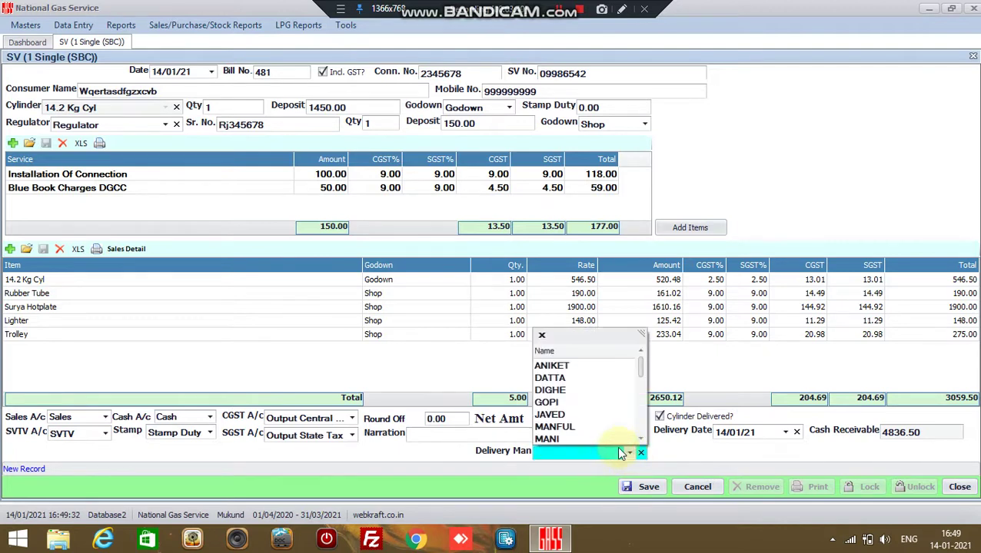
pyautogui.click(569, 402)
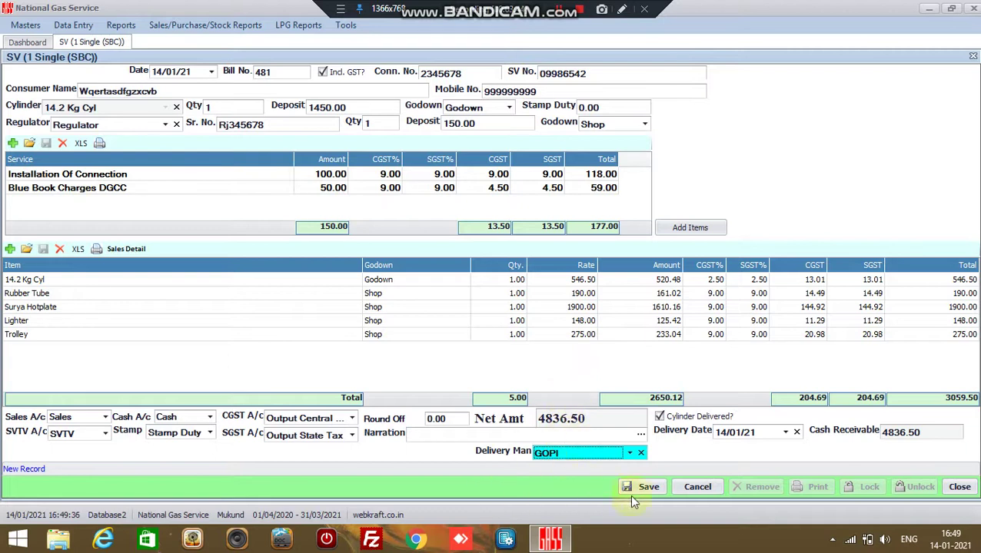
pyautogui.click(649, 487)
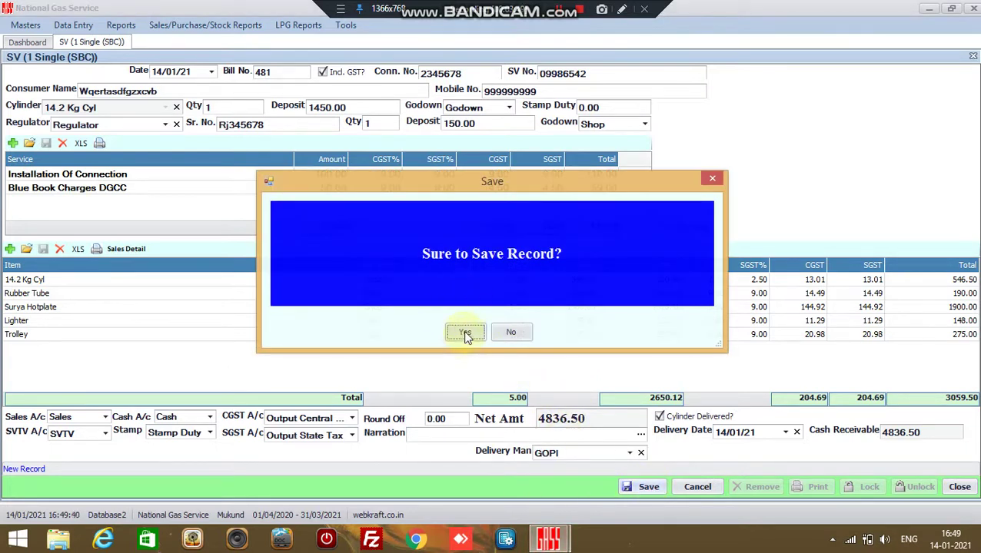
# Confirm saving the voucher and agree to print invoice SV/481.
pyautogui.click(466, 332)
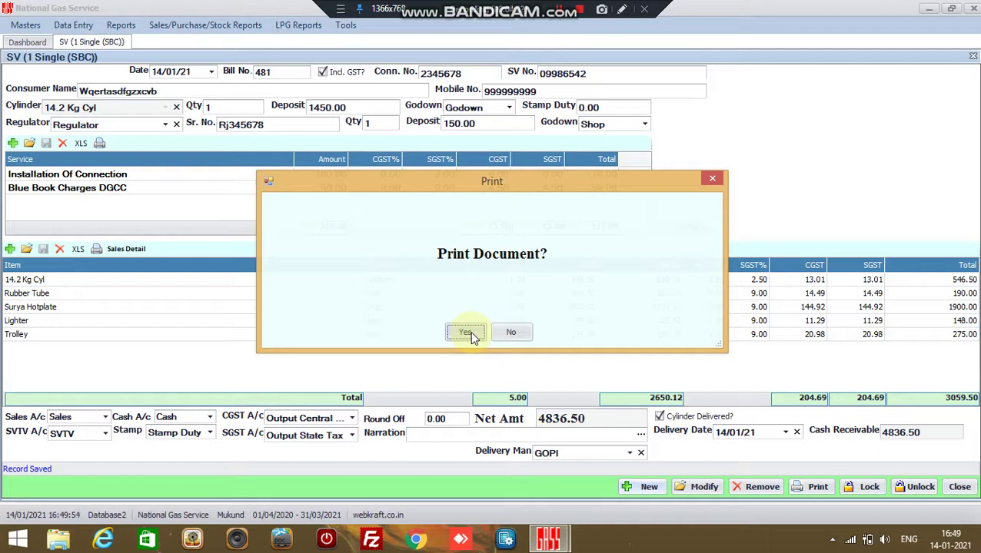
pyautogui.click(470, 336)
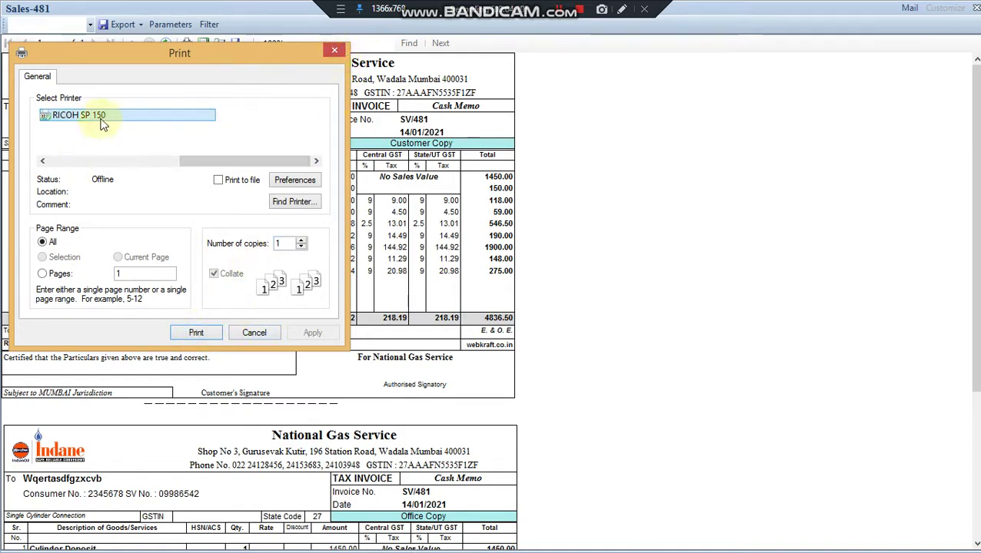
pyautogui.click(335, 54)
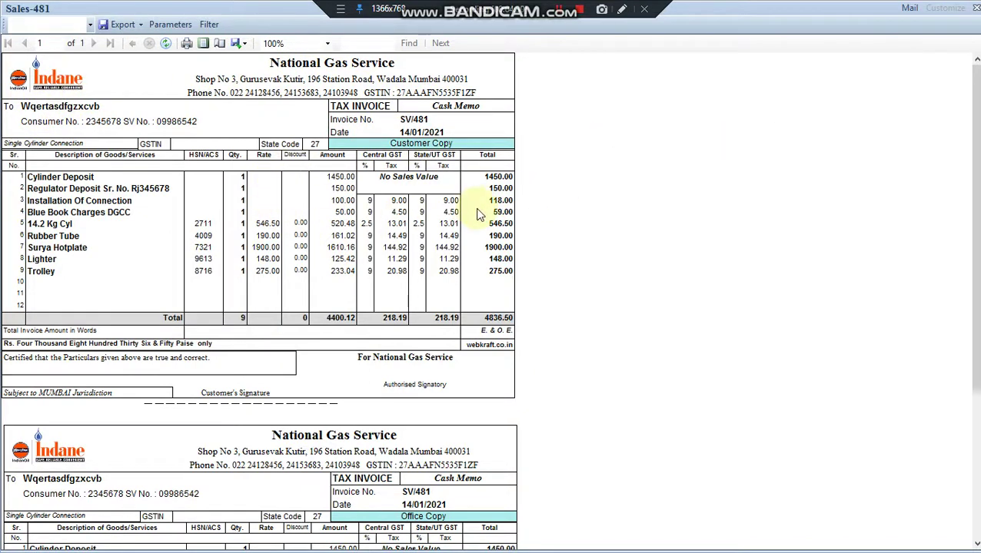
pyautogui.scroll(-3, 973, 157)
pyautogui.scroll(3, 974, 158)
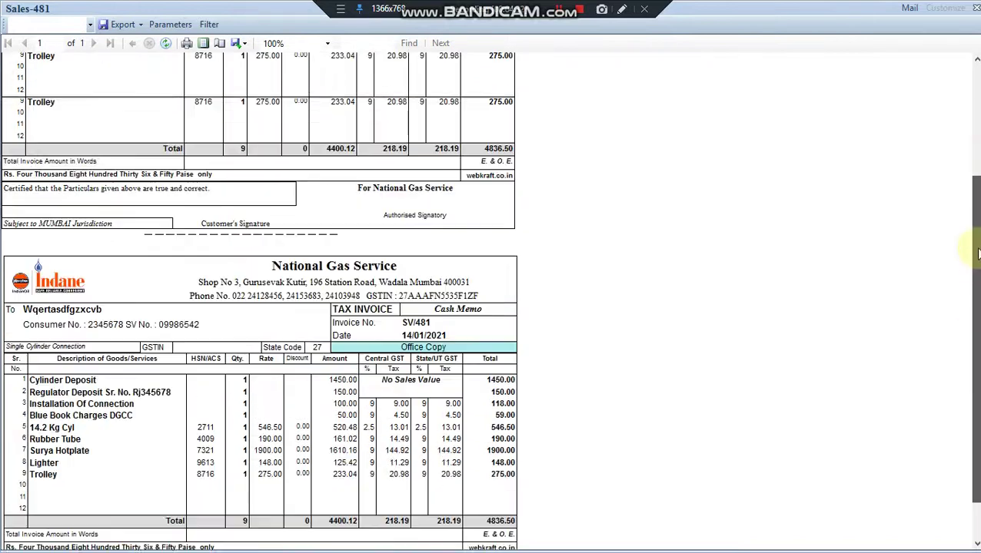
pyautogui.rightClick(970, 100)
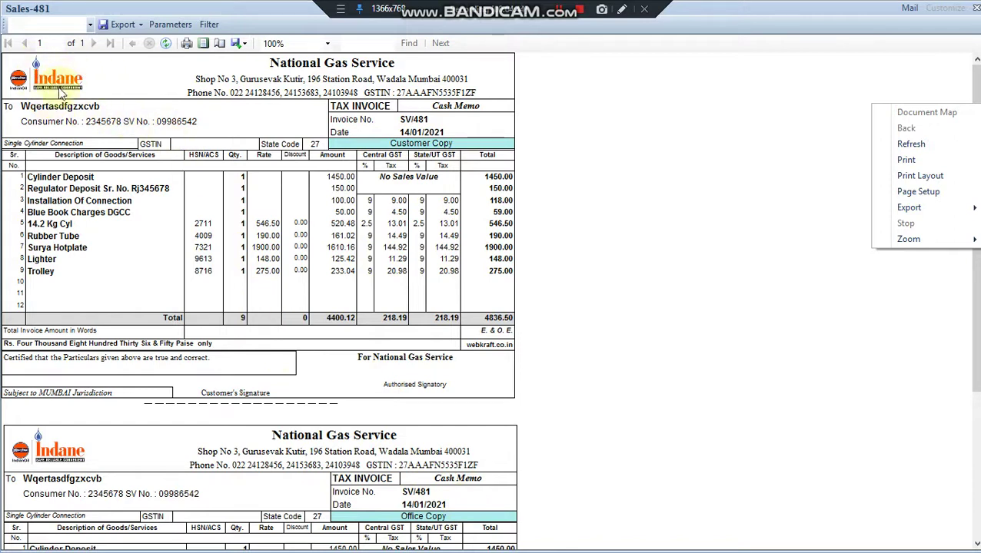
pyautogui.click(308, 74)
pyautogui.rightClick(317, 75)
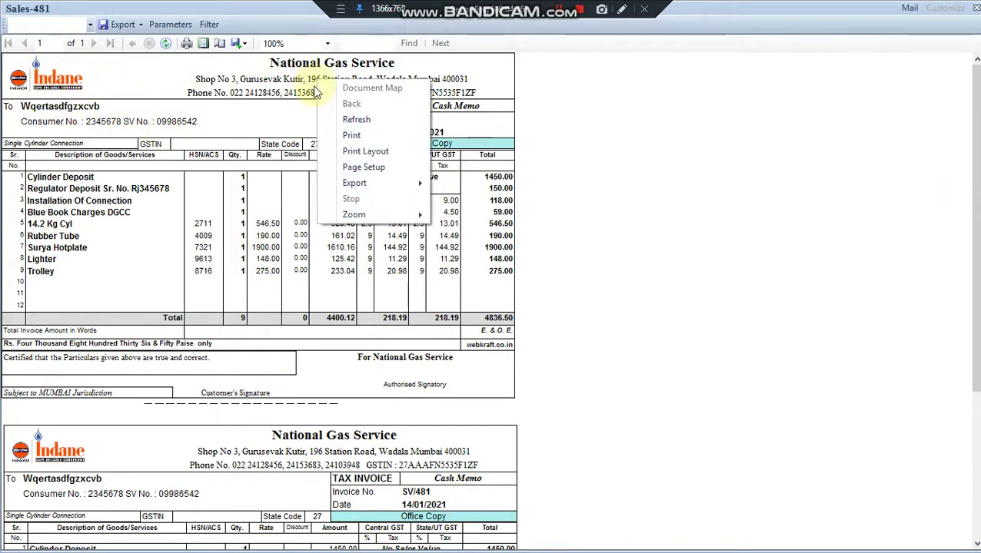
pyautogui.click(267, 65)
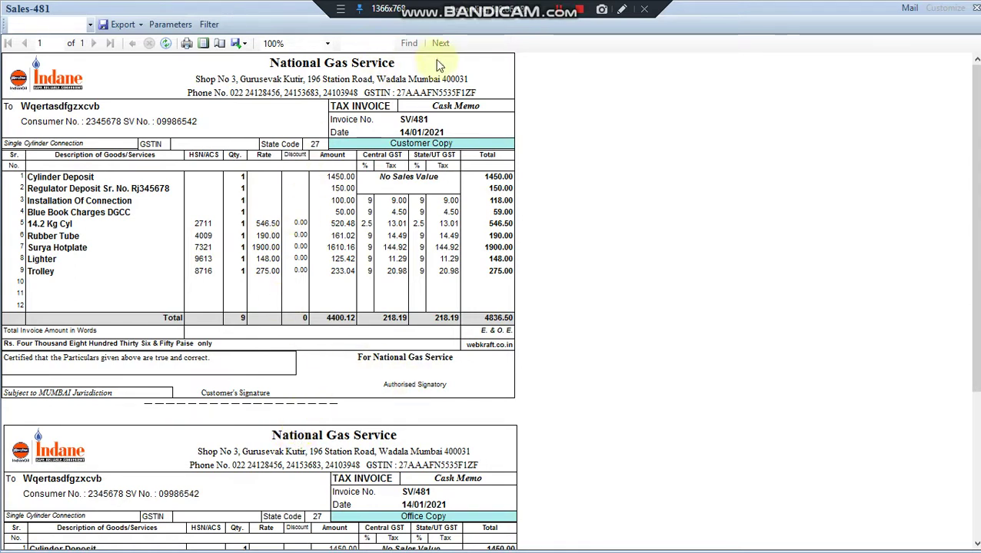
# Email invoice Sales-481 in PDF format to the suggested recipient's e-mail address.
pyautogui.rightClick(729, 59)
pyautogui.click(875, 157)
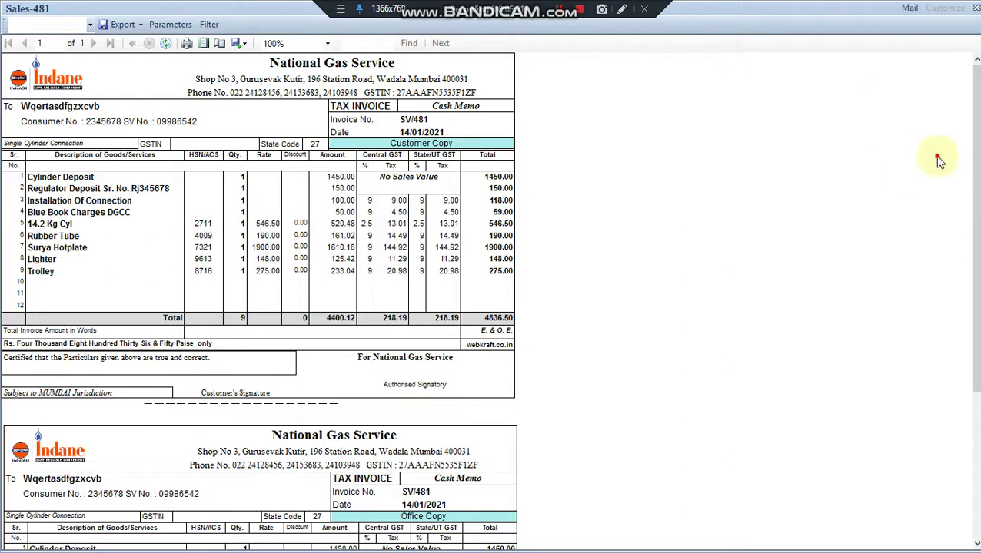
pyautogui.click(909, 10)
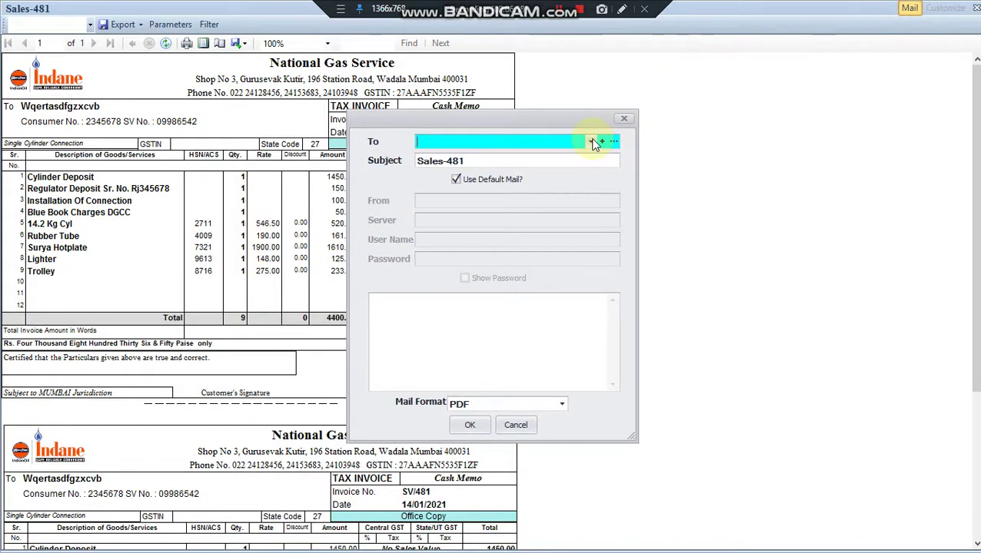
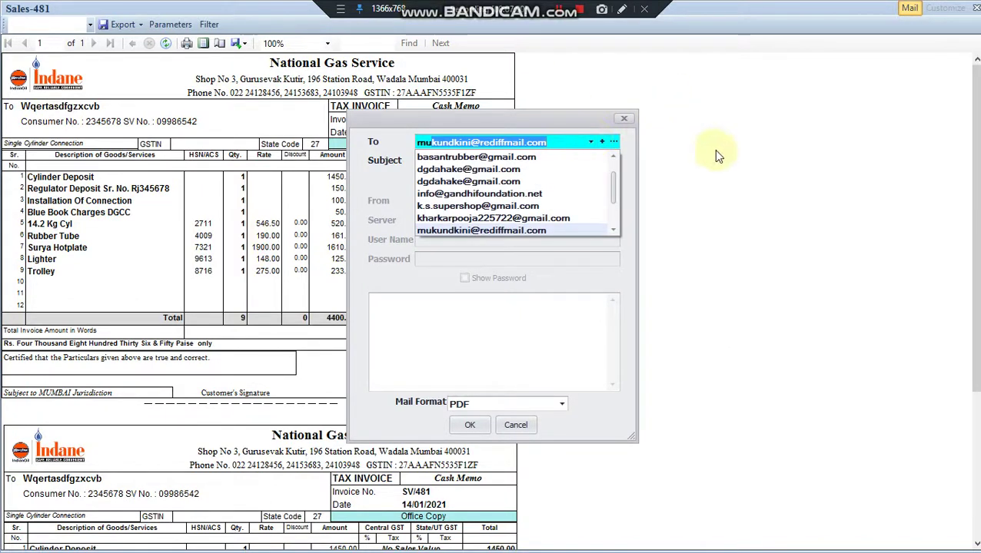
pyautogui.click(702, 172)
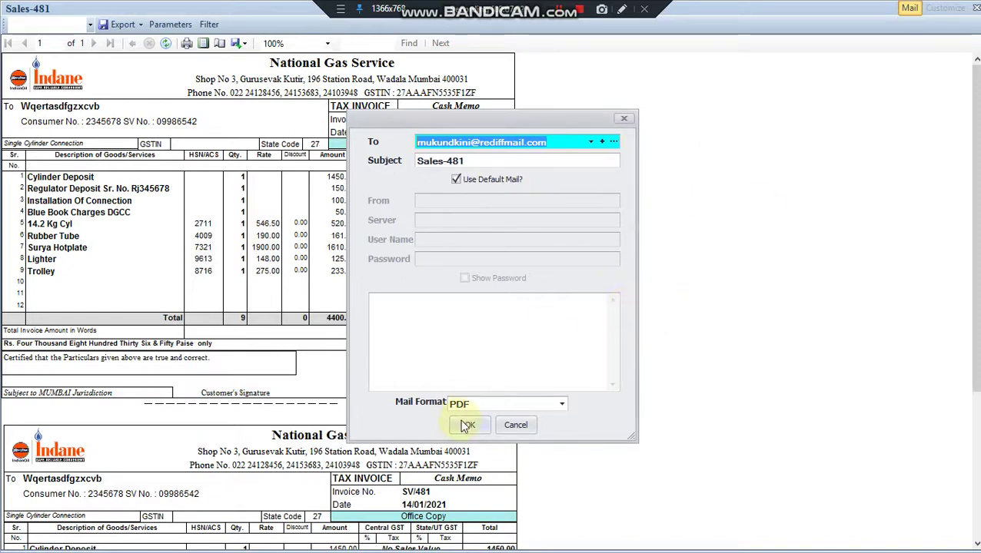
pyautogui.click(562, 403)
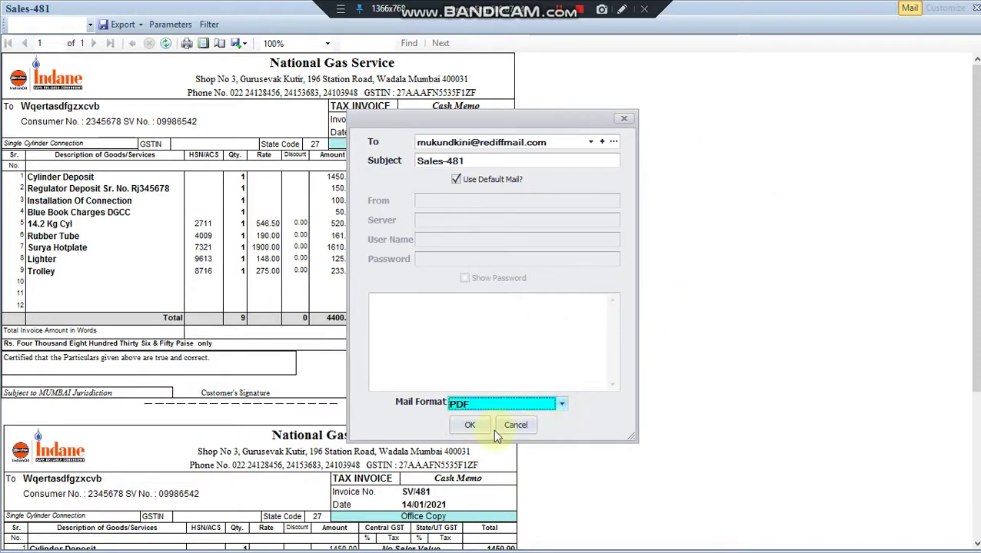
pyautogui.click(563, 404)
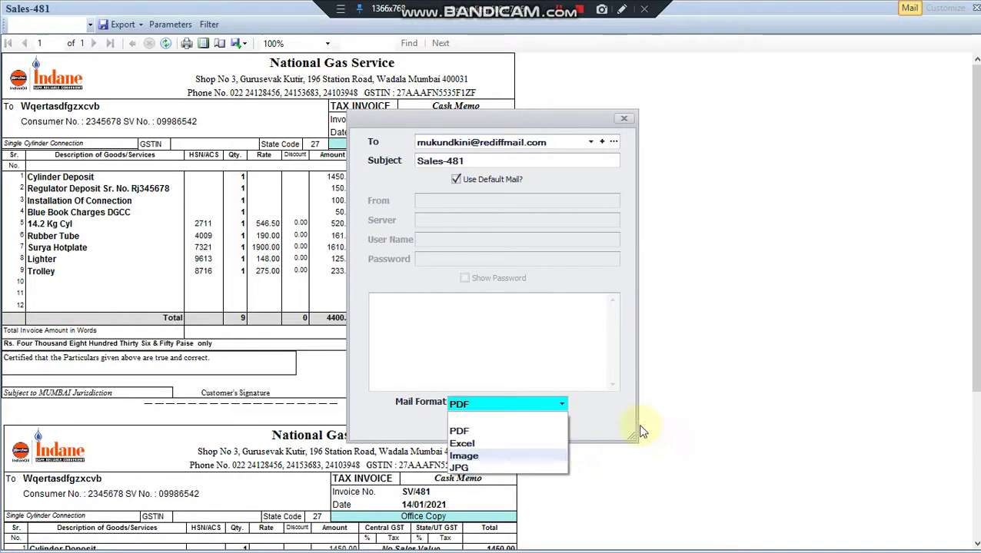
pyautogui.click(709, 375)
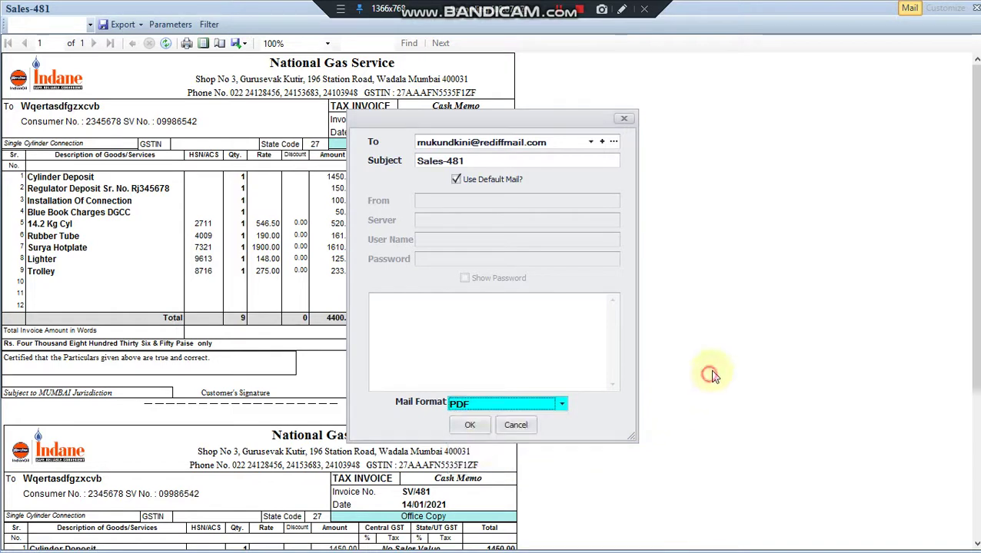
pyautogui.click(478, 428)
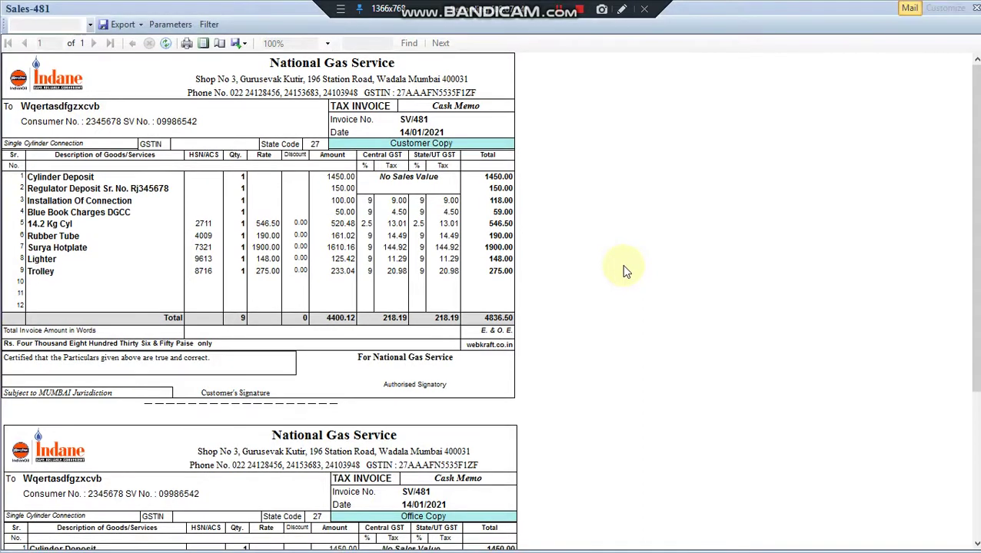
# Acknowledge the Mail Sent notice and close the Print dialog, leaving the SV/481 preview.
pyautogui.click(495, 335)
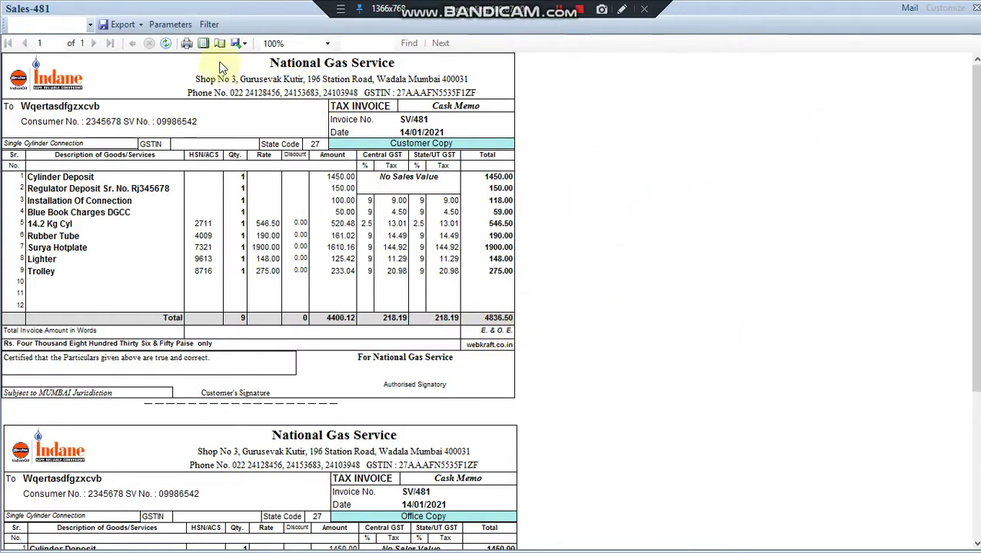
pyautogui.click(187, 44)
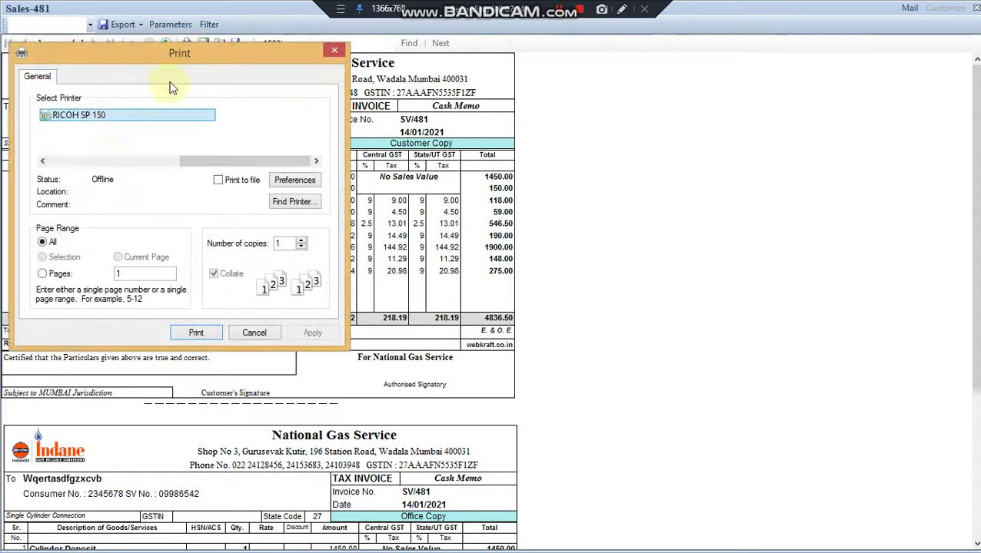
pyautogui.click(336, 50)
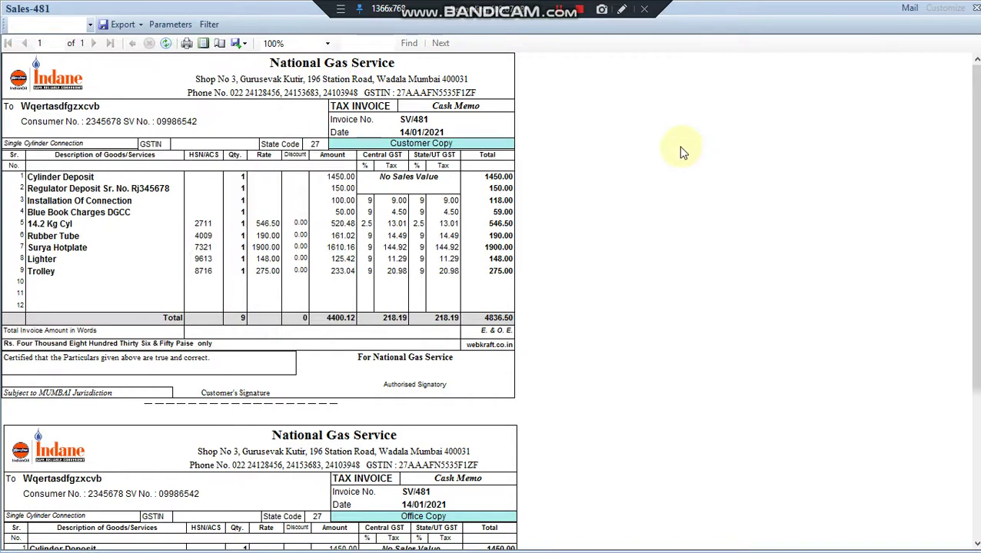